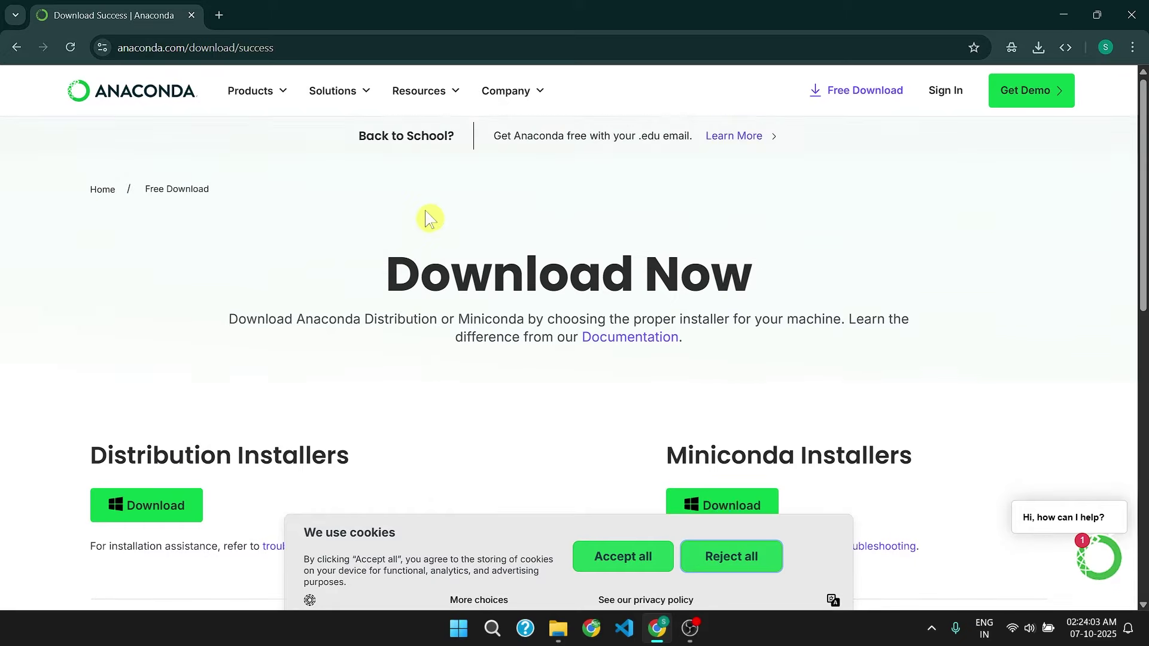
Examine the Distribution Installers and Miniconda Installers options on the Anaconda download page
drag(391, 268, 859, 270)
scroll(569, 281, down, 1)
click(561, 264)
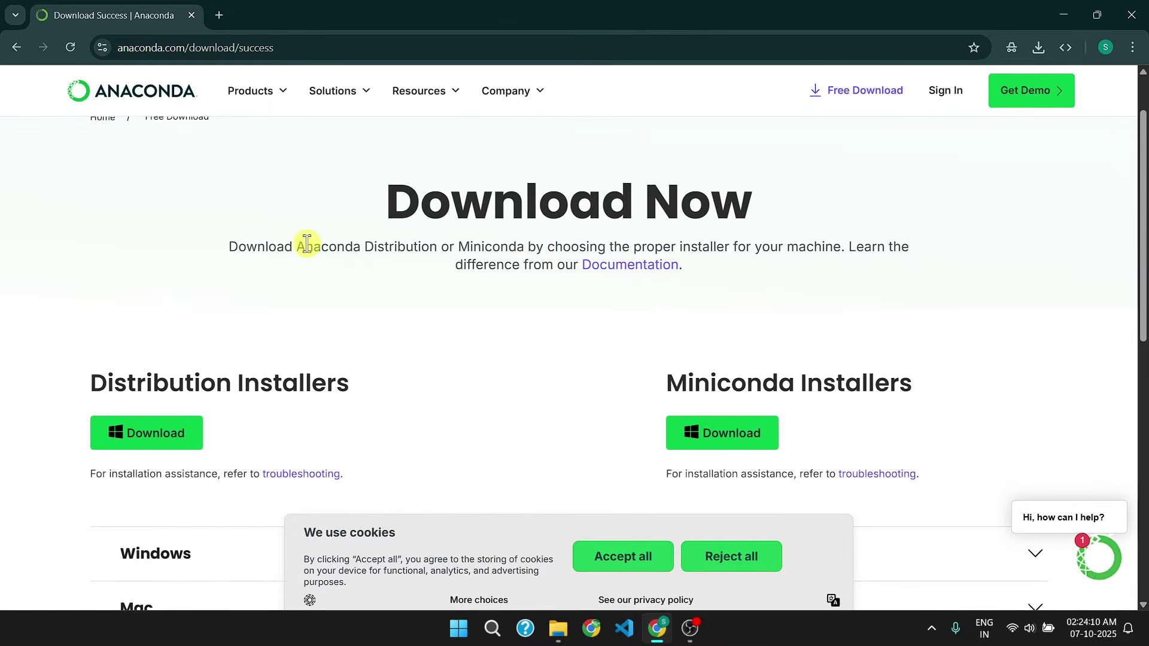
drag(93, 385, 419, 385)
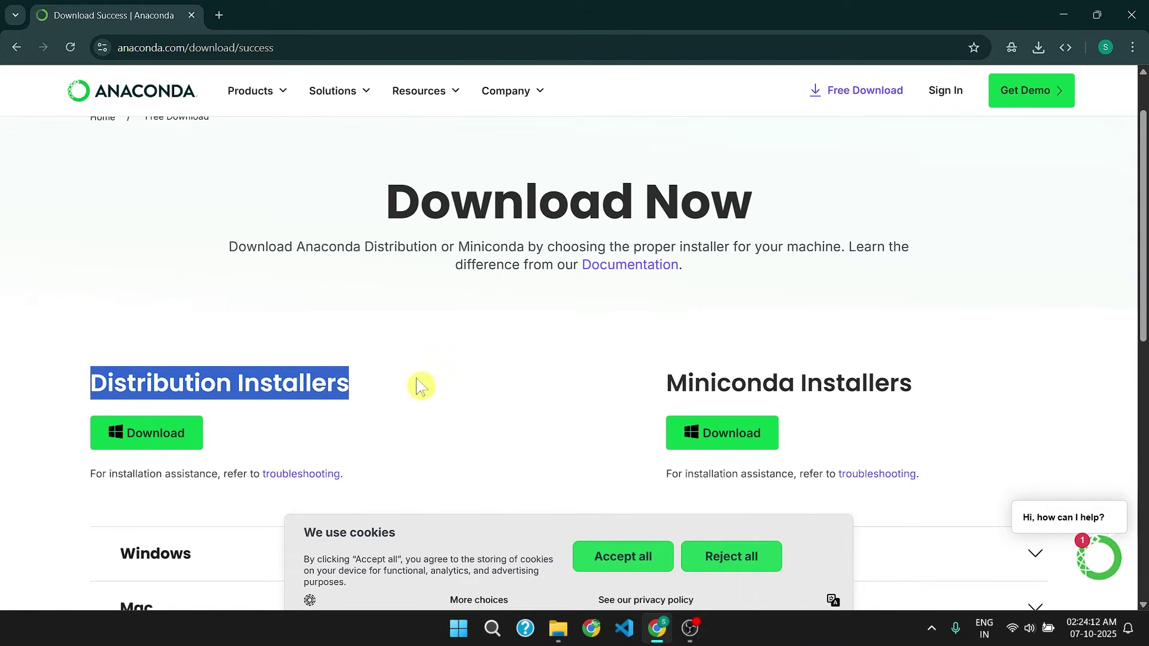
drag(675, 386, 977, 390)
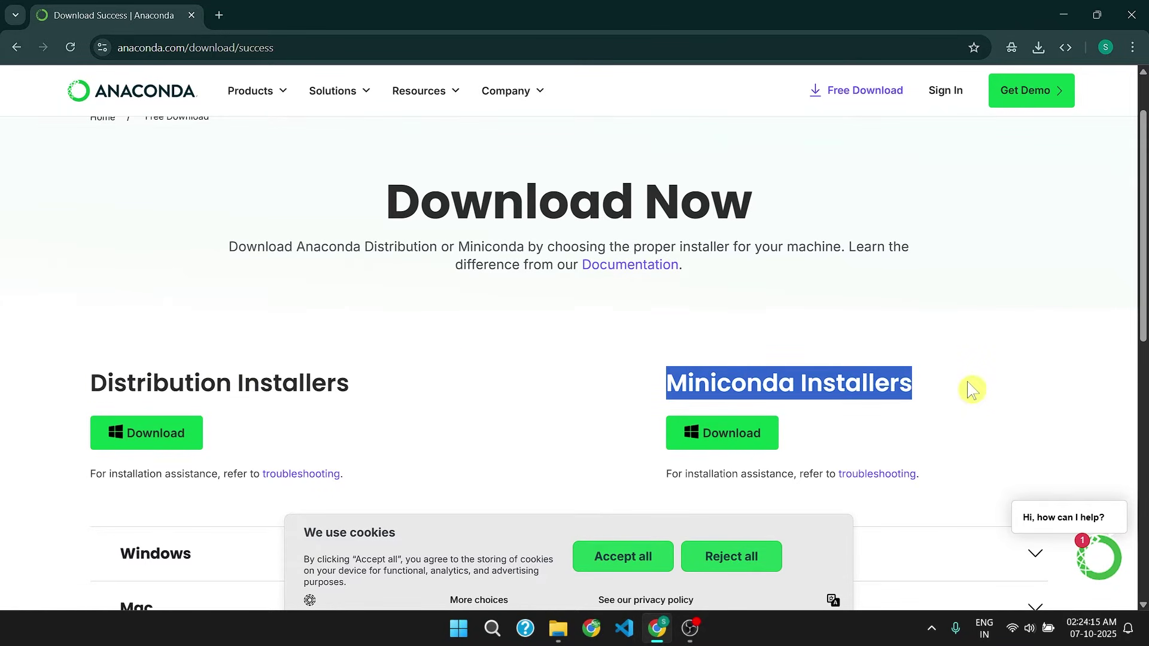
click(969, 389)
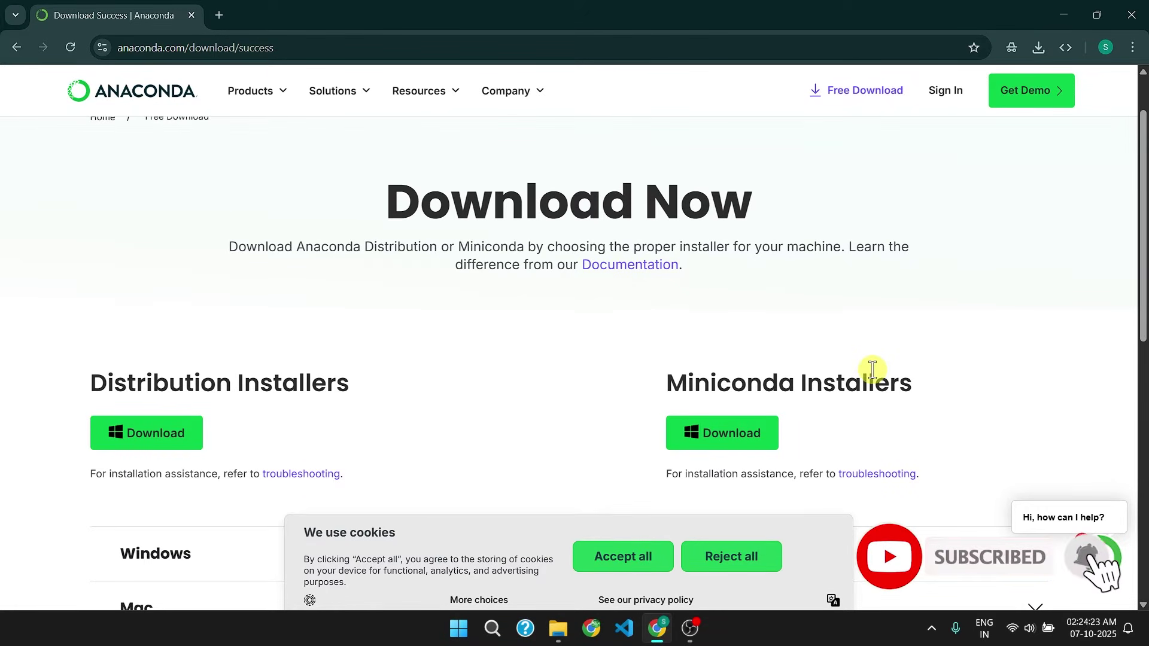
scroll(462, 346, down, 3)
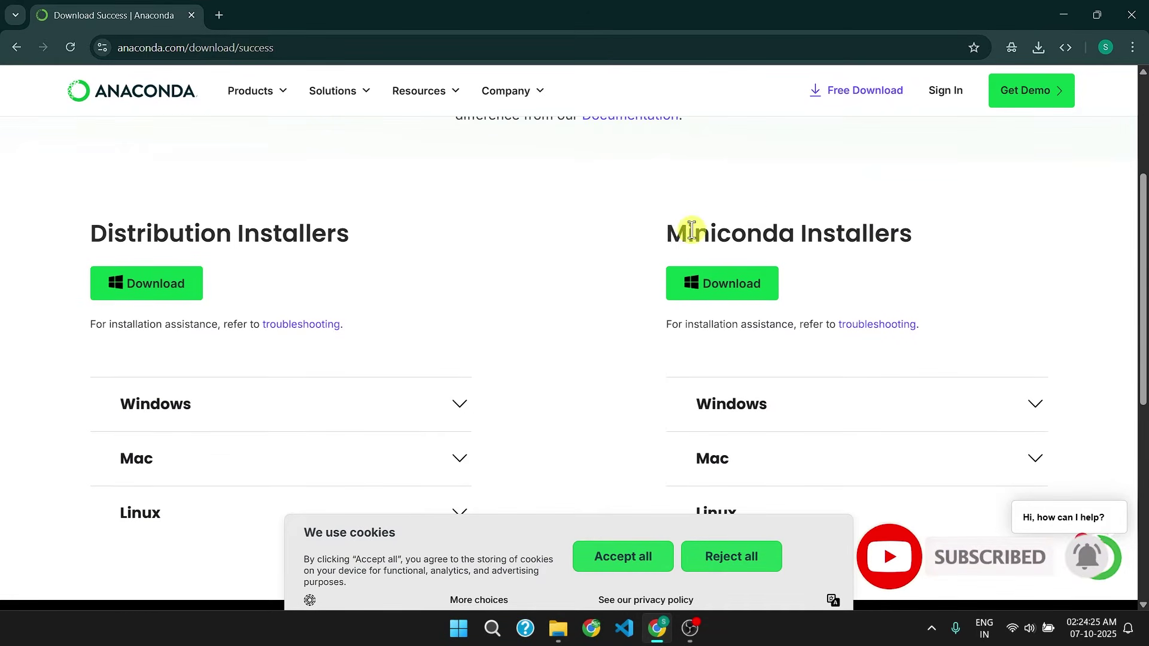
drag(669, 234, 990, 239)
click(989, 236)
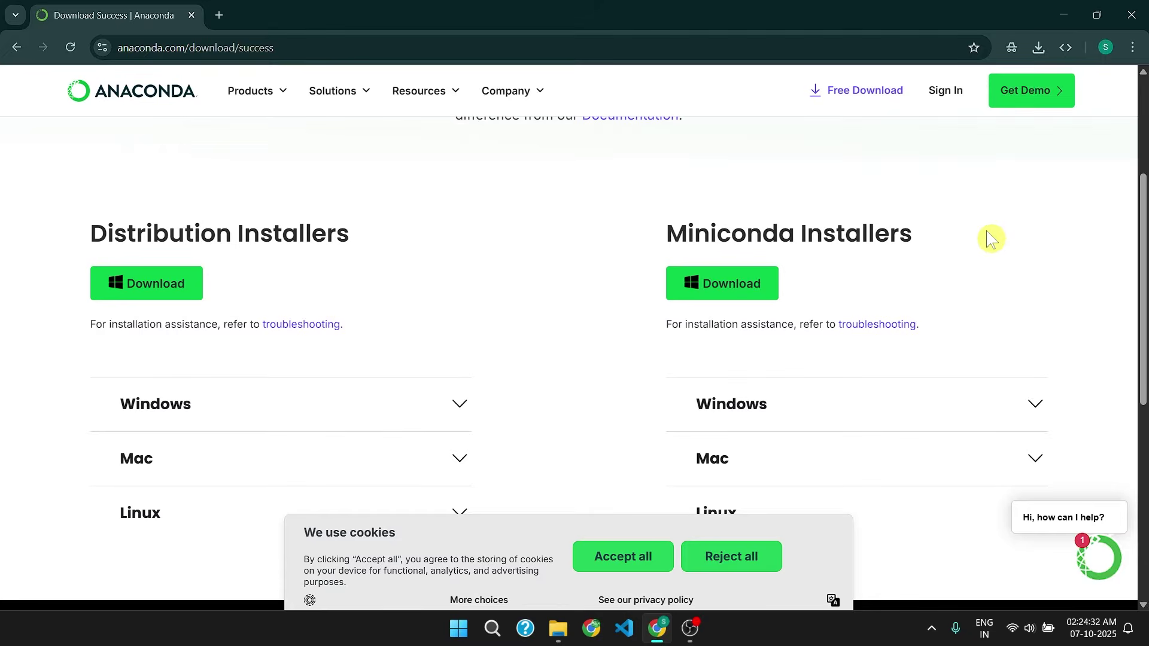
drag(954, 239, 683, 230)
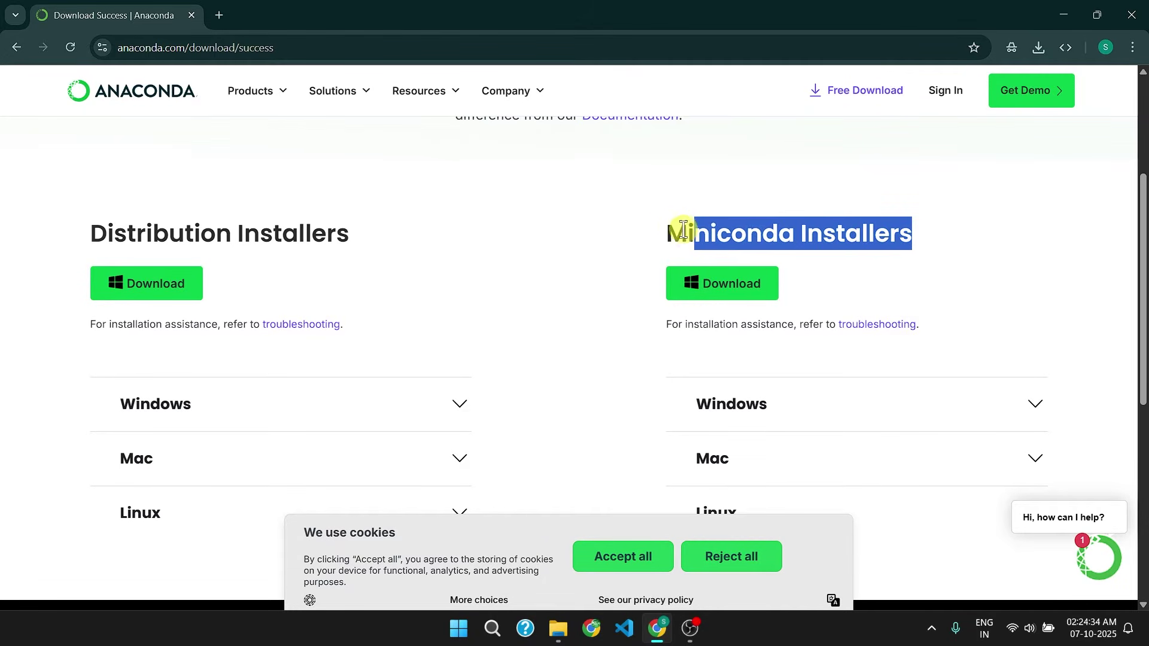
click(661, 226)
scroll(587, 226, down, 1)
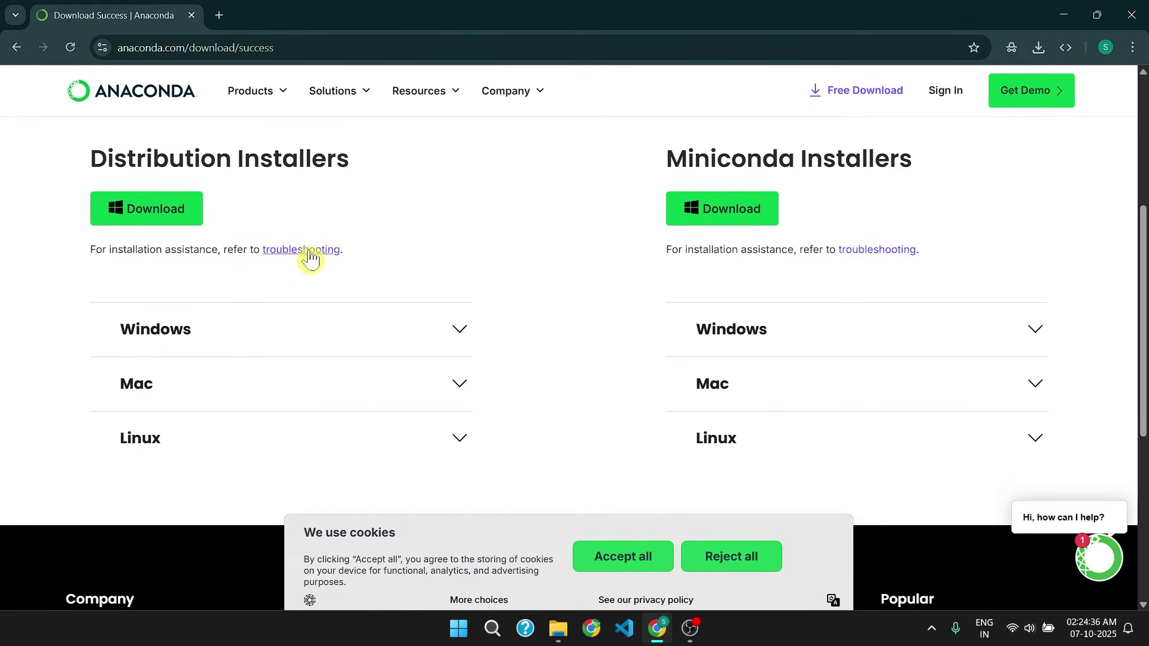
scroll(311, 259, up, 2)
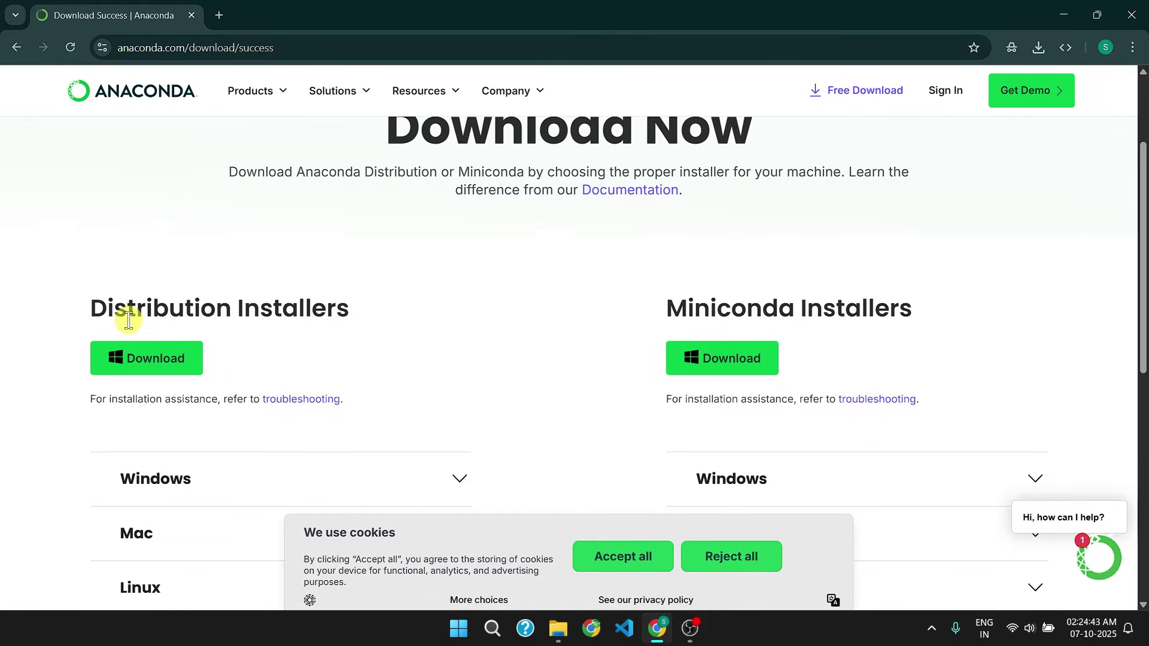
drag(91, 310, 307, 312)
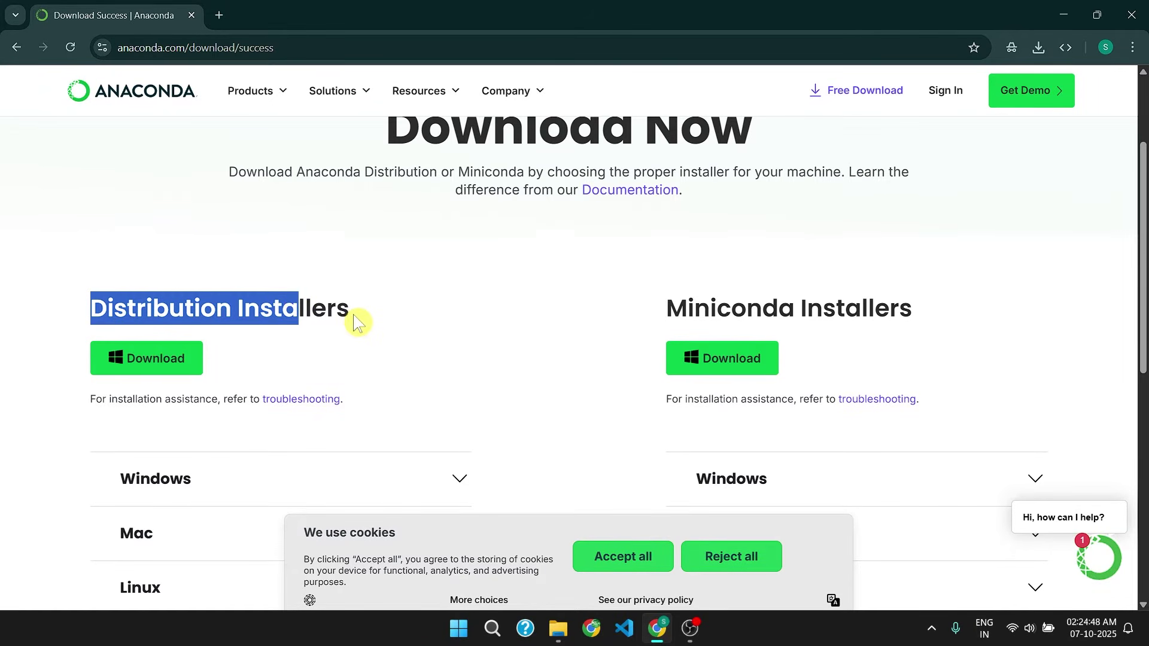
click(283, 313)
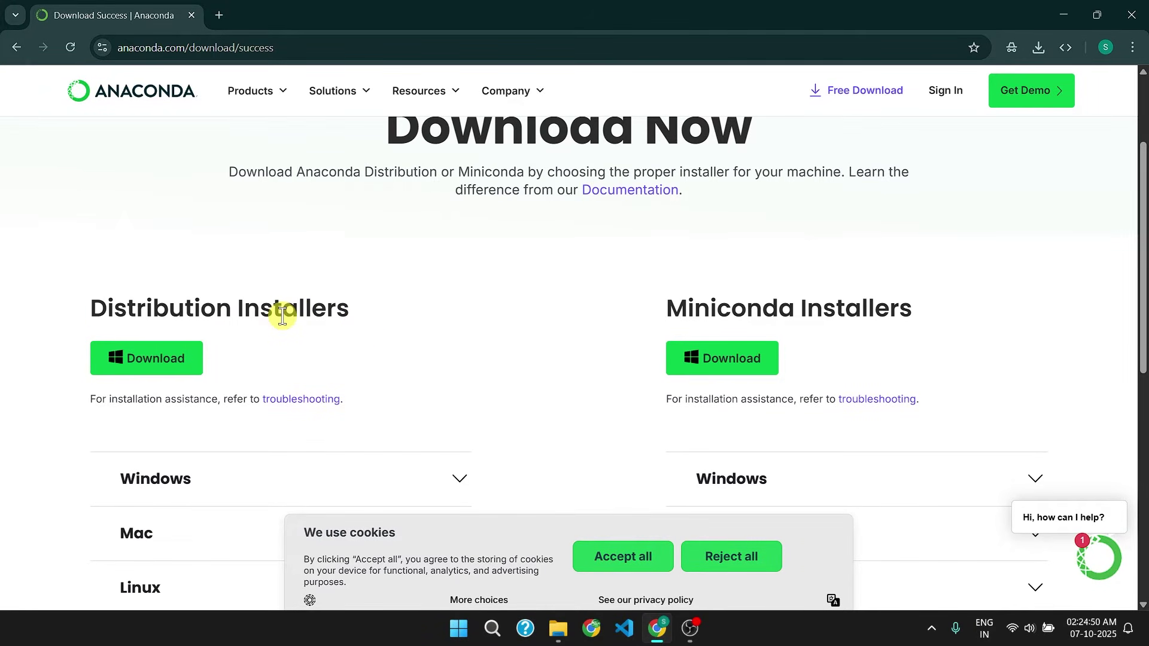
Download the Windows Anaconda Distribution installer and run Anaconda3-2025.06-0-Windows-x86_64.exe
click(182, 358)
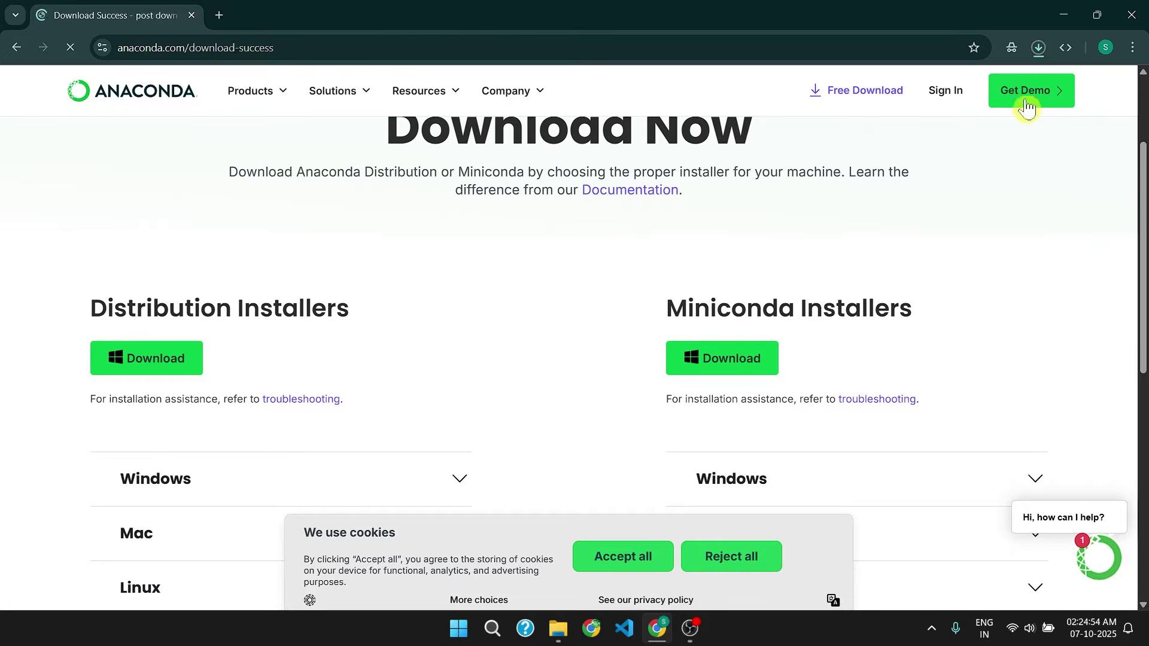
click(1036, 48)
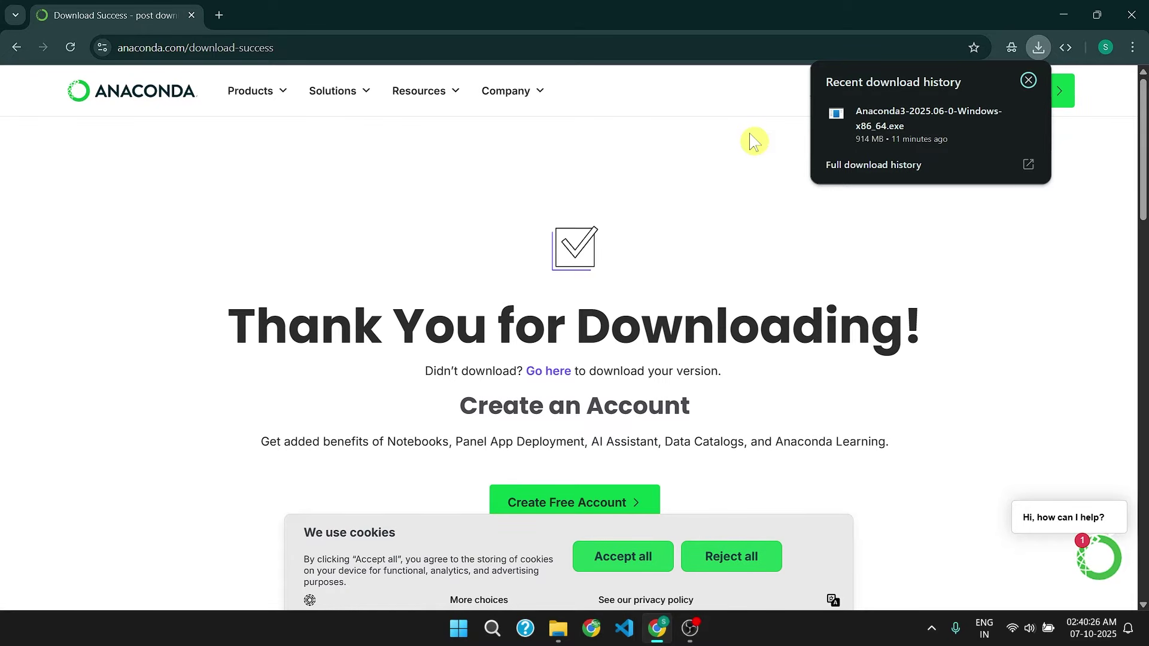
click(893, 134)
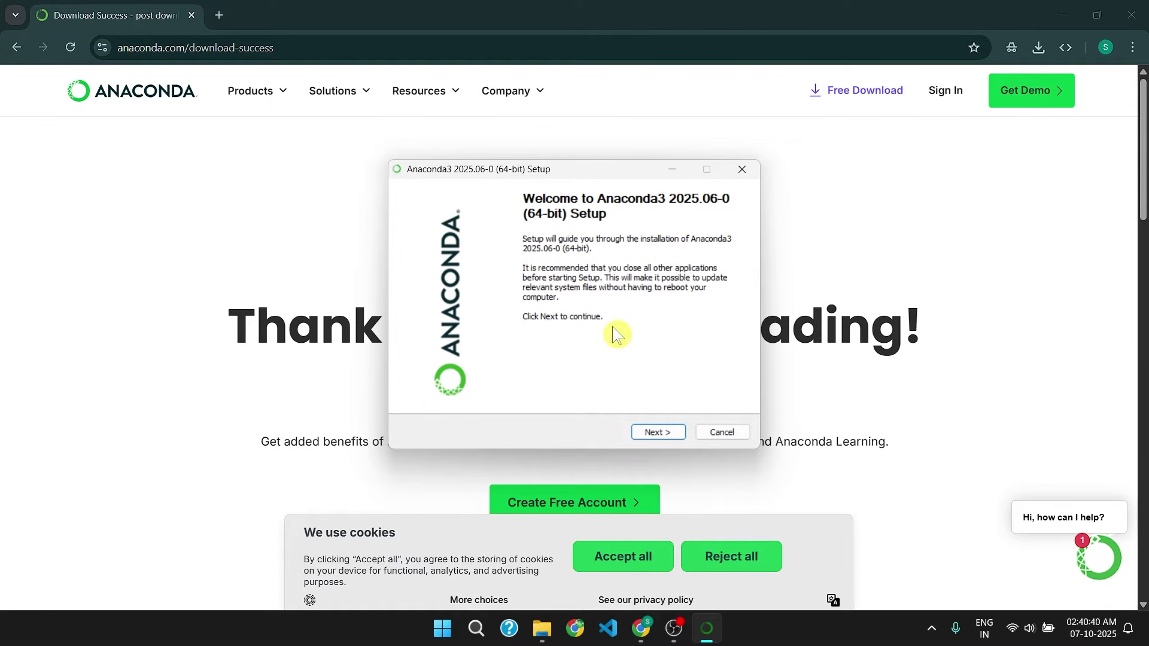
Accept the Anaconda3 license agreement and choose the All Users installation type
click(671, 436)
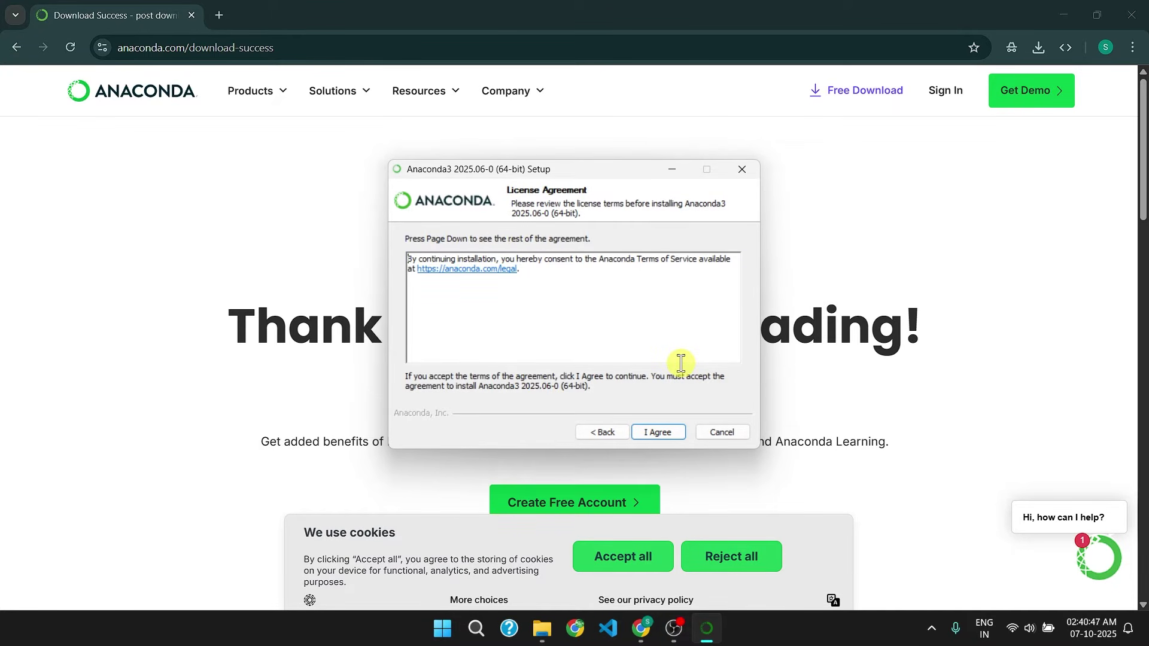
click(659, 431)
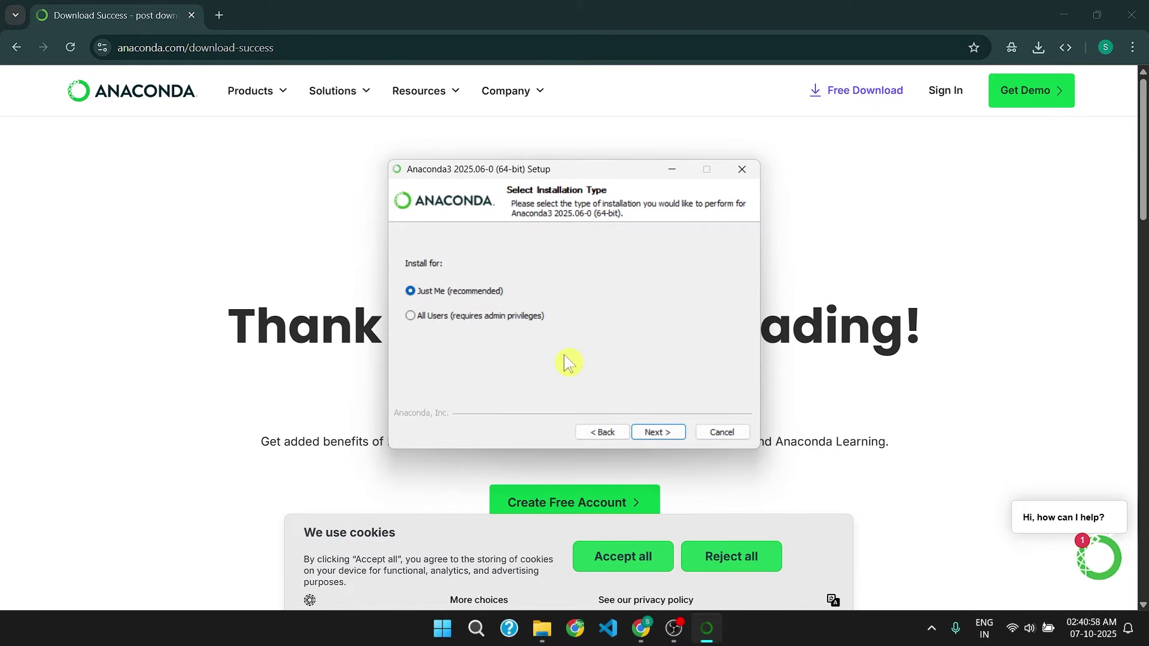
click(505, 316)
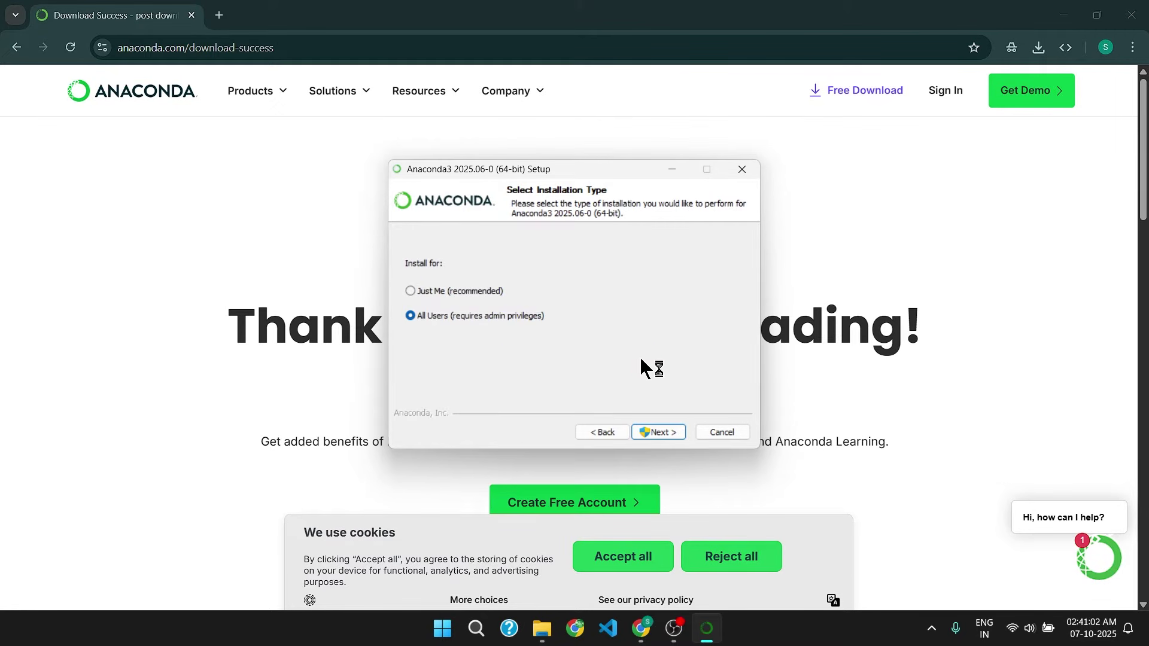
click(660, 432)
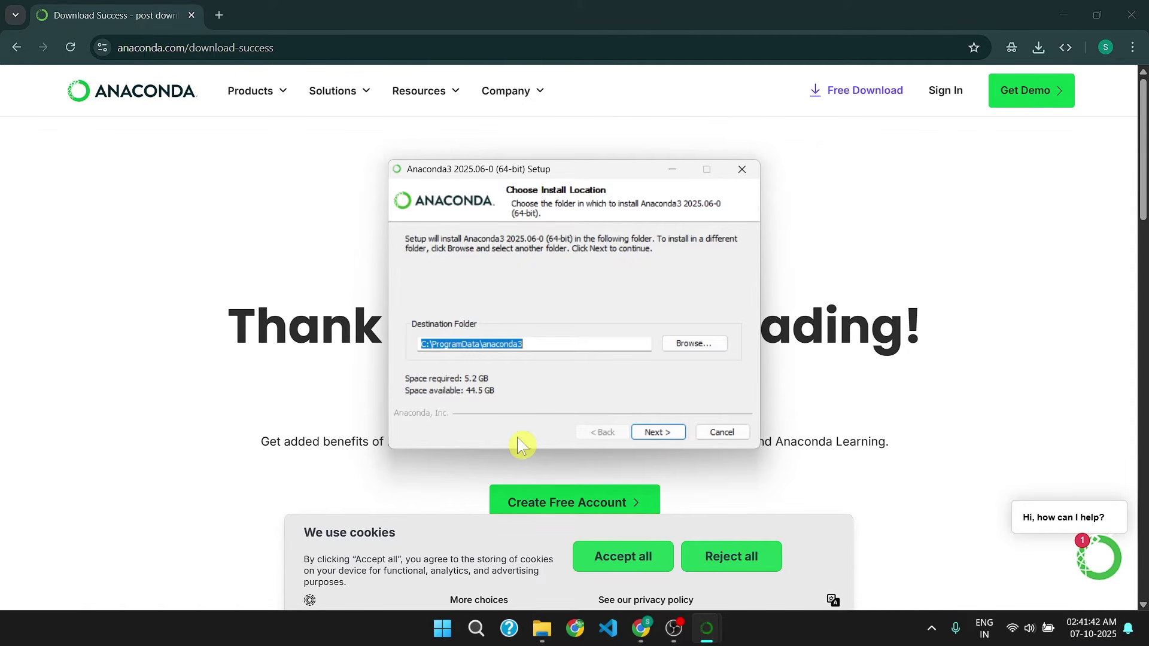
Keep the destination folder C:\ProgramData\anaconda3, enable clearing the package cache upon completion, and start the installation
click(659, 431)
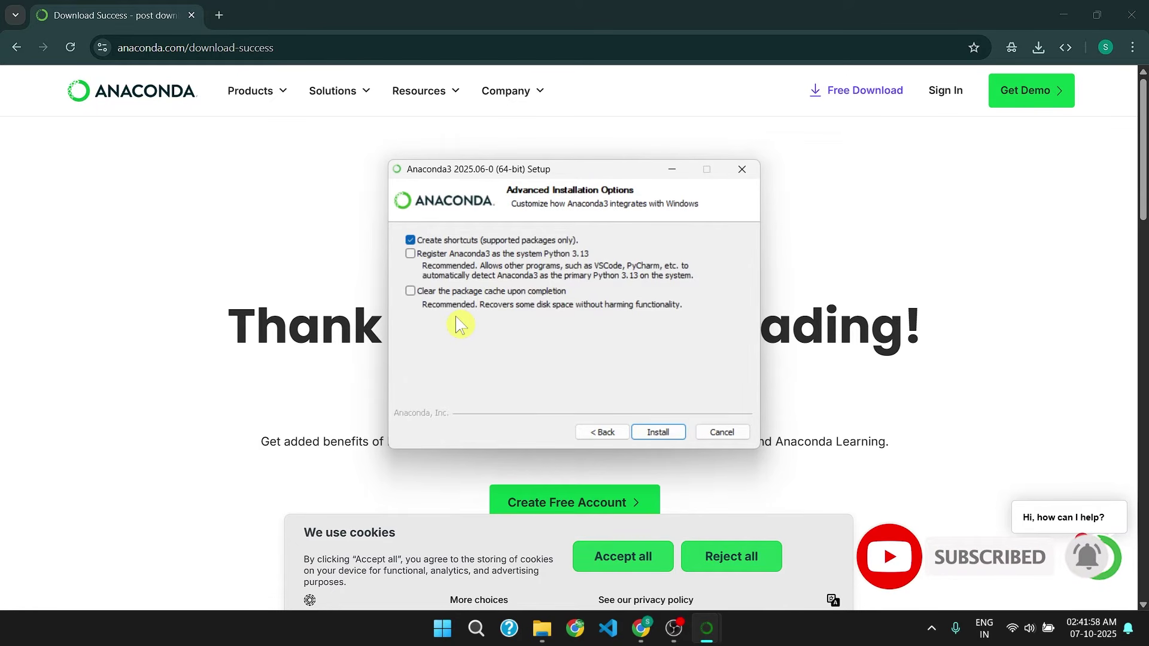
click(409, 292)
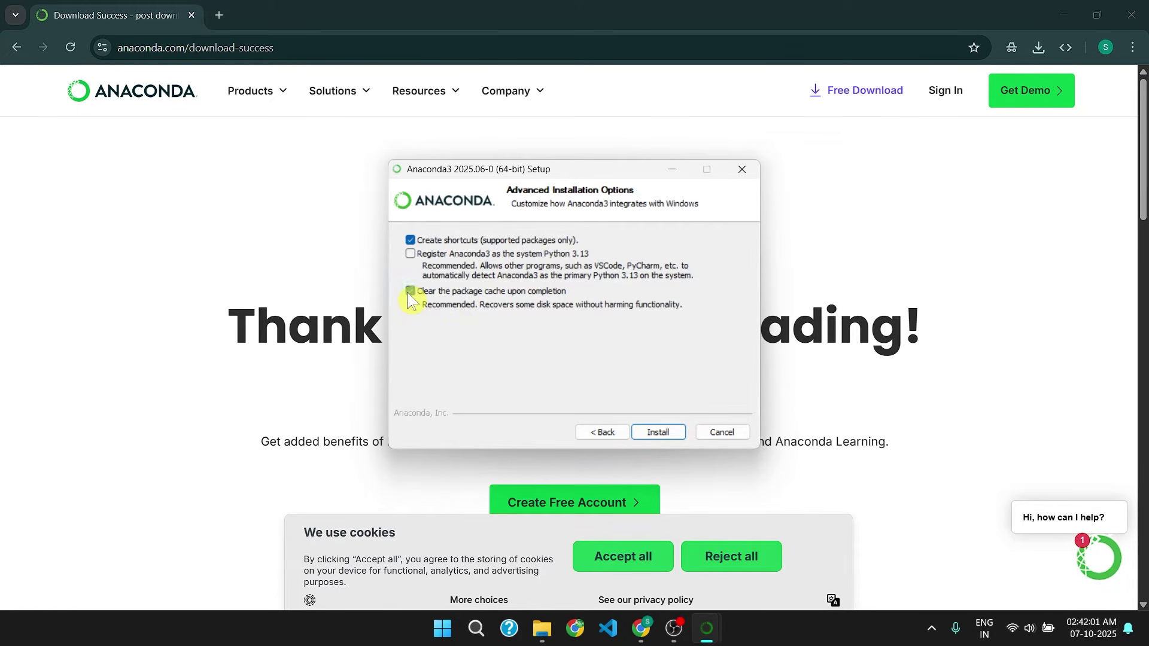
click(665, 434)
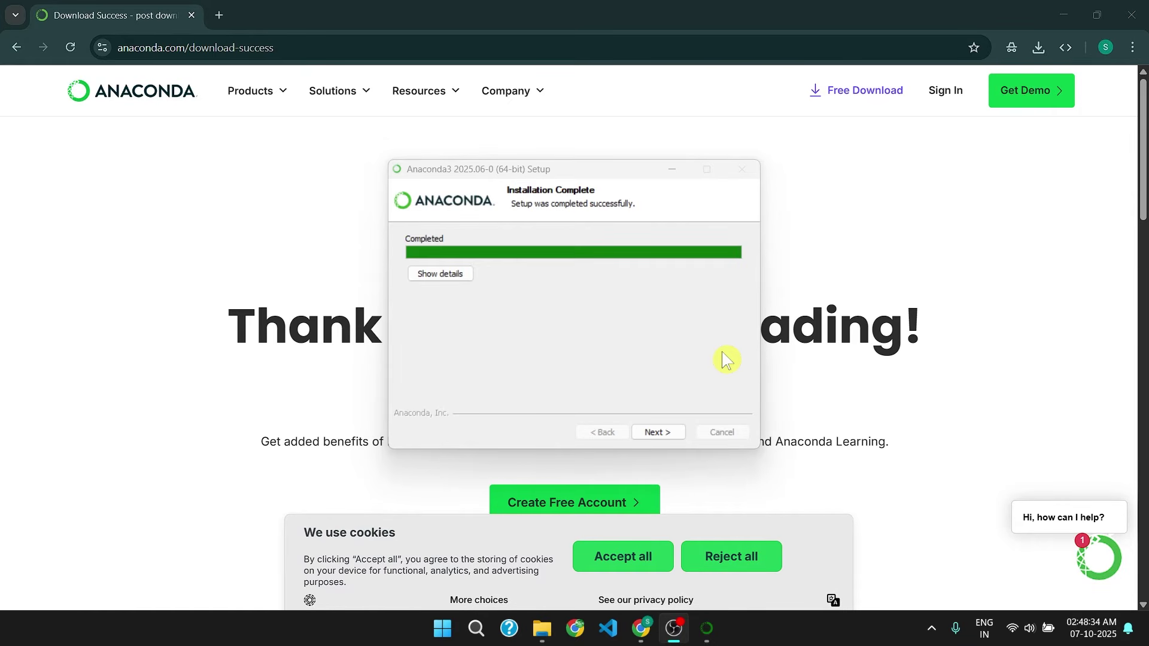
Finish the setup wizard with Launch Anaconda Navigator and Welcome to Anaconda enabled, and close the browser window
click(667, 426)
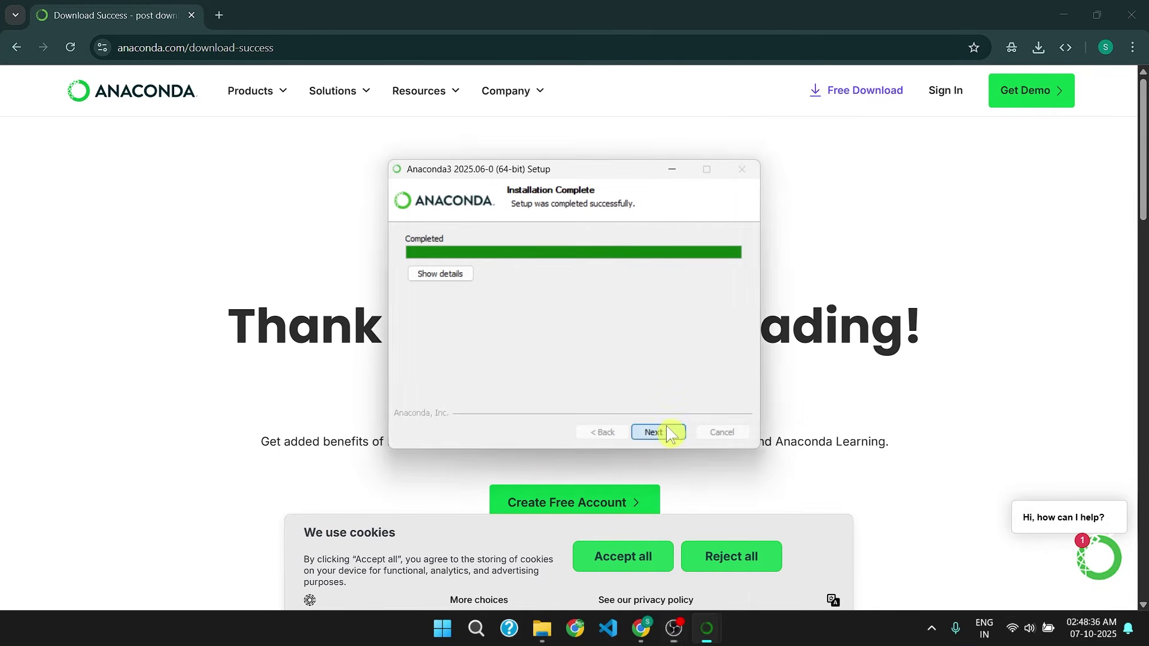
click(670, 432)
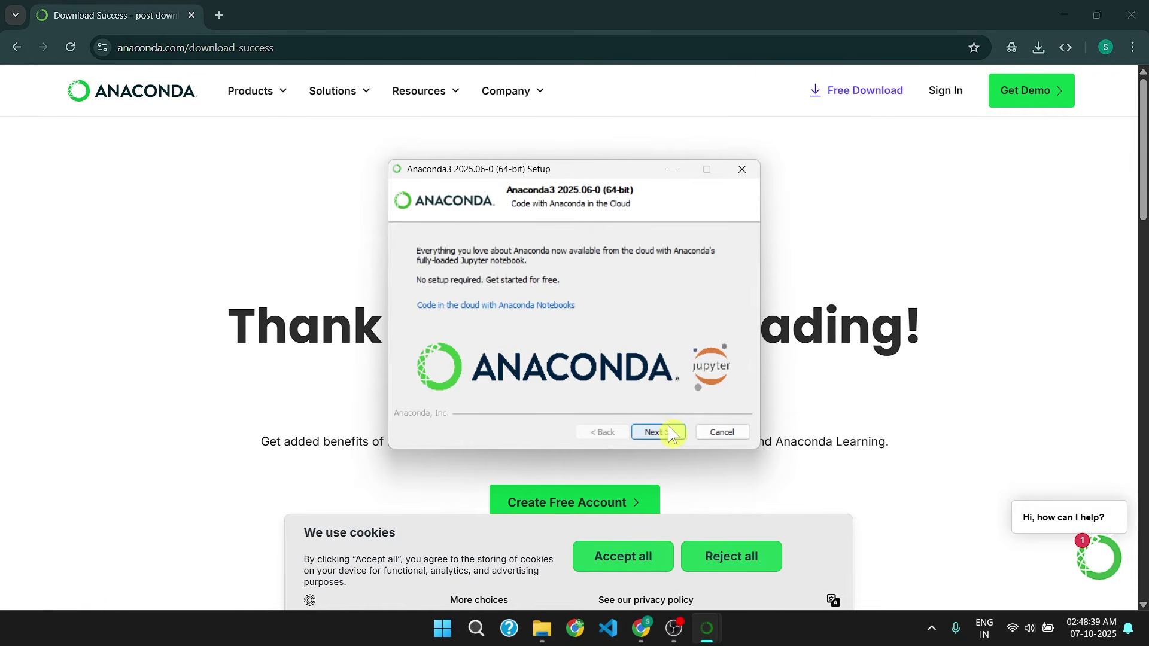
click(655, 432)
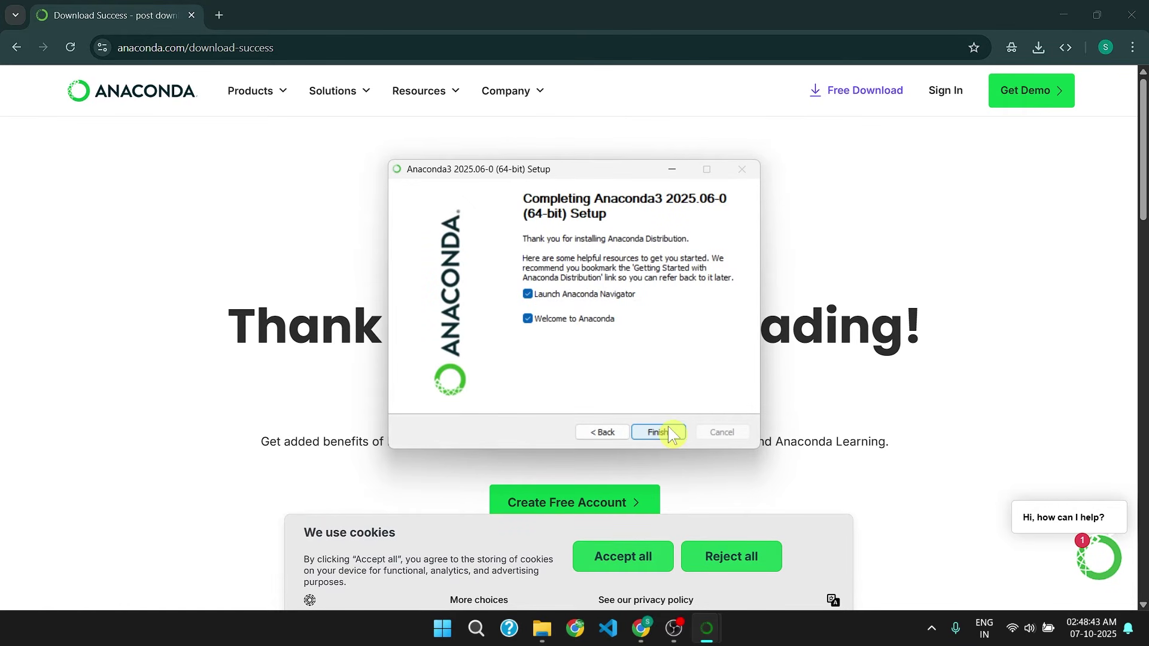
click(658, 432)
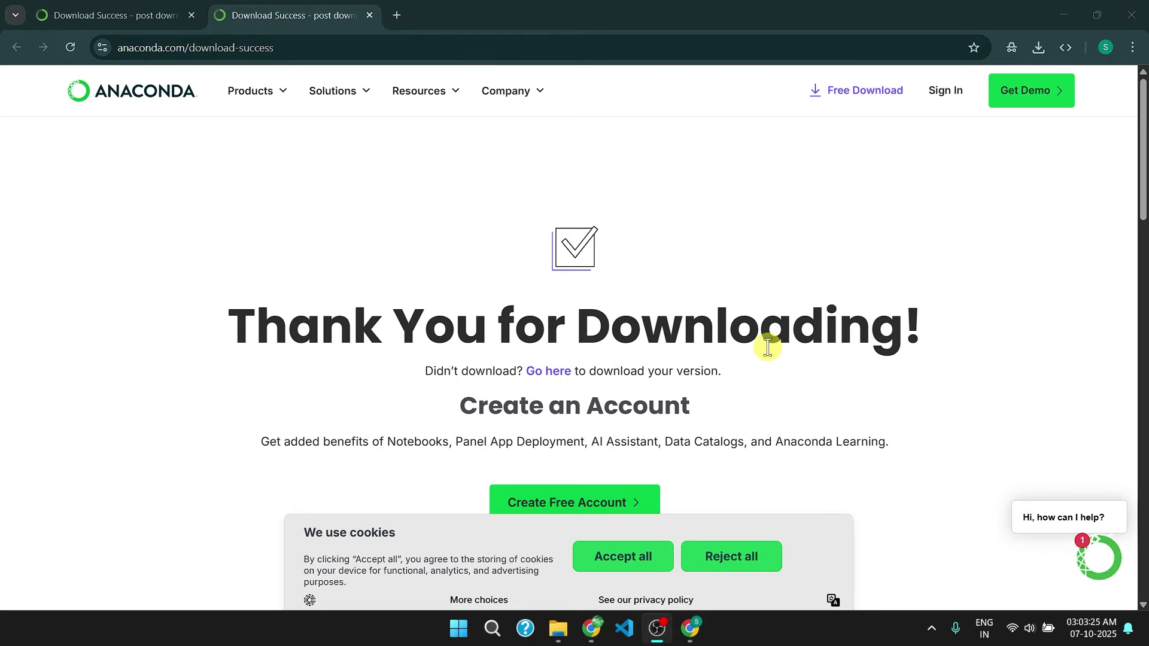
click(1131, 13)
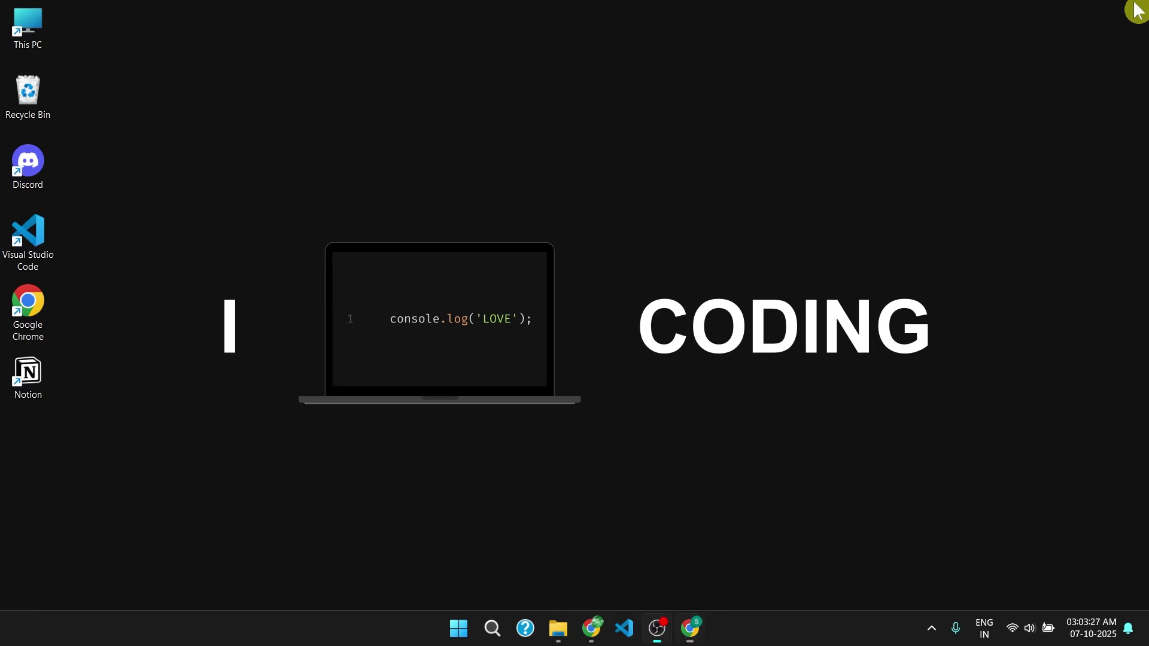
Search Windows for "Anaconda Navigator" and open the app
click(492, 627)
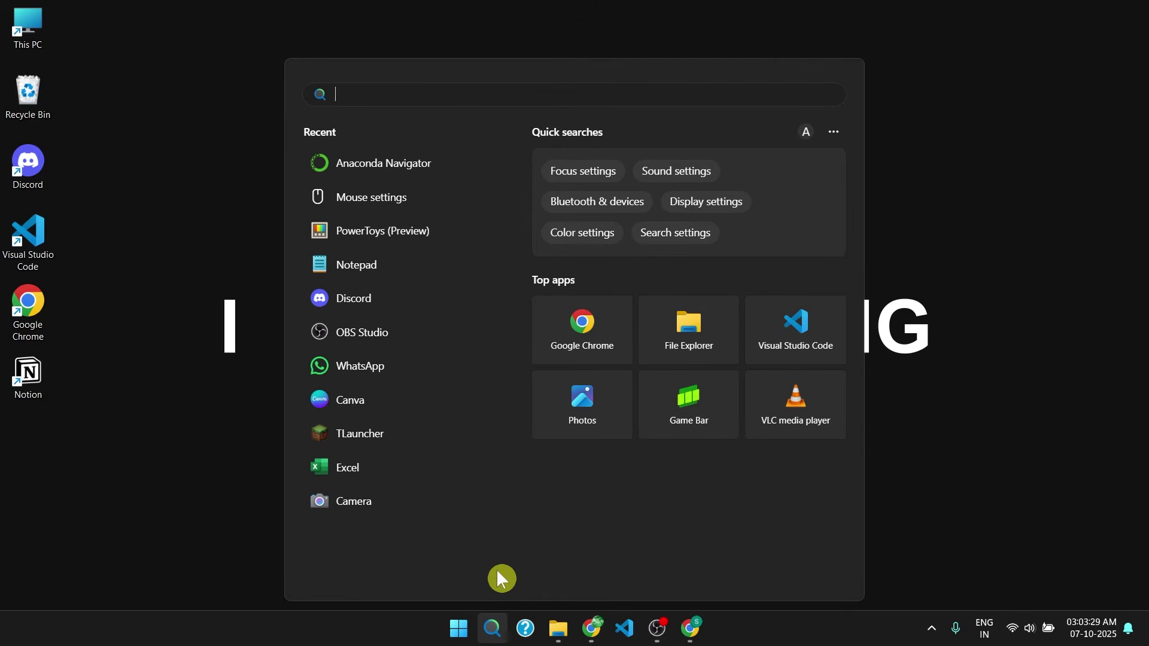
text(Anacond)
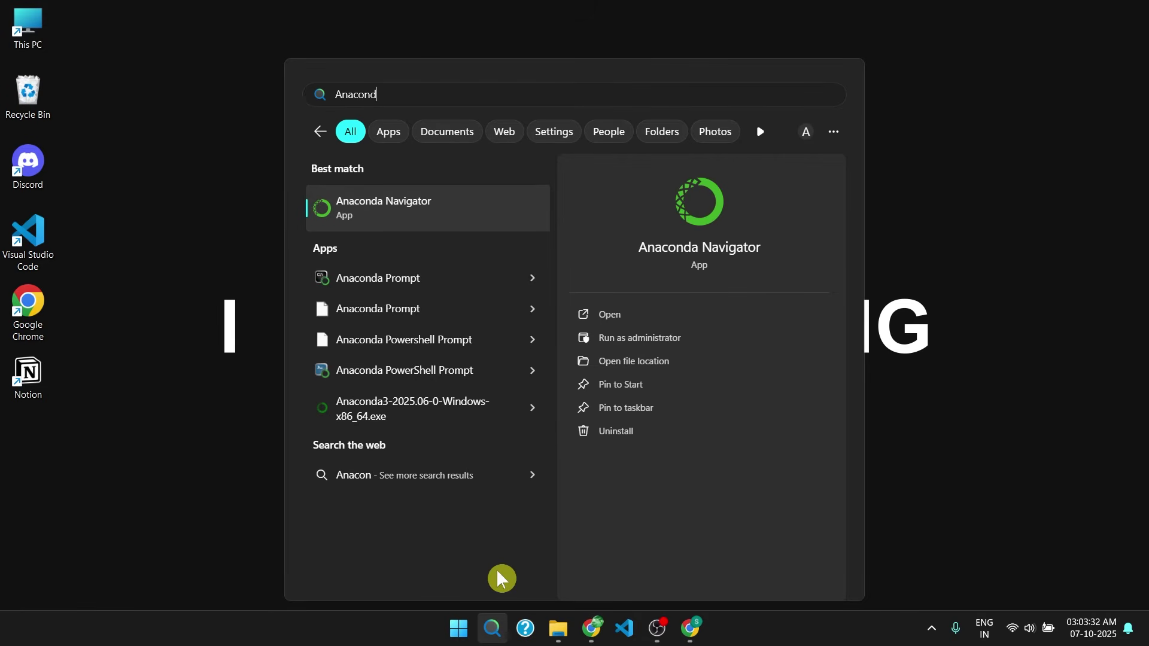
text(a Navigato)
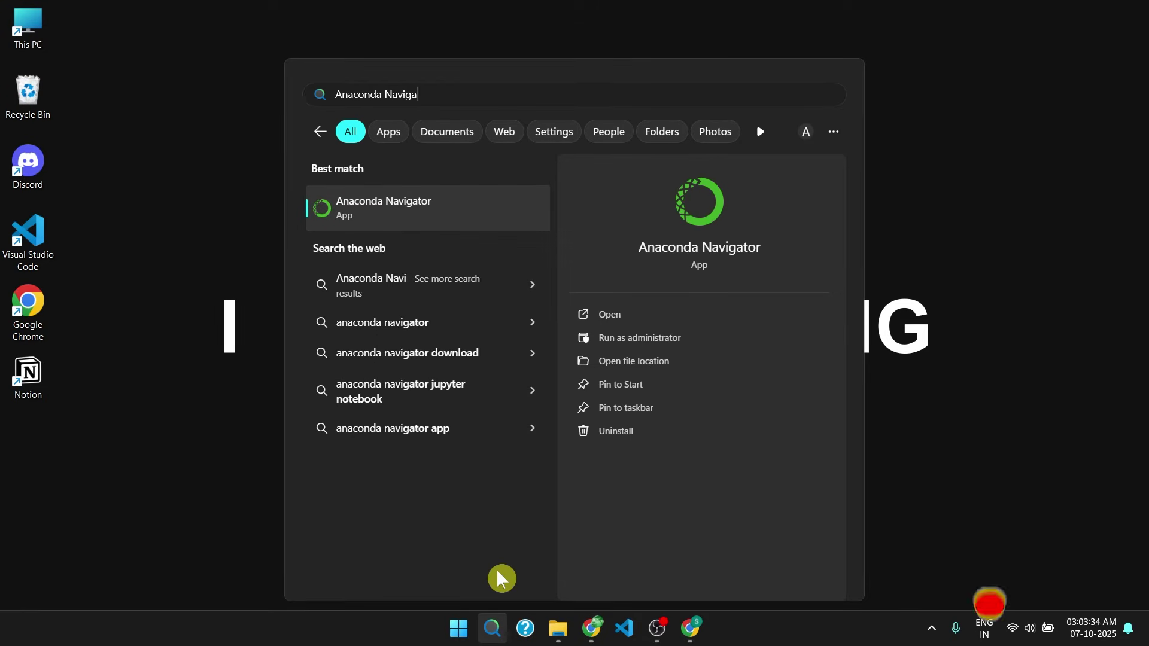
text(r)
key(Return)
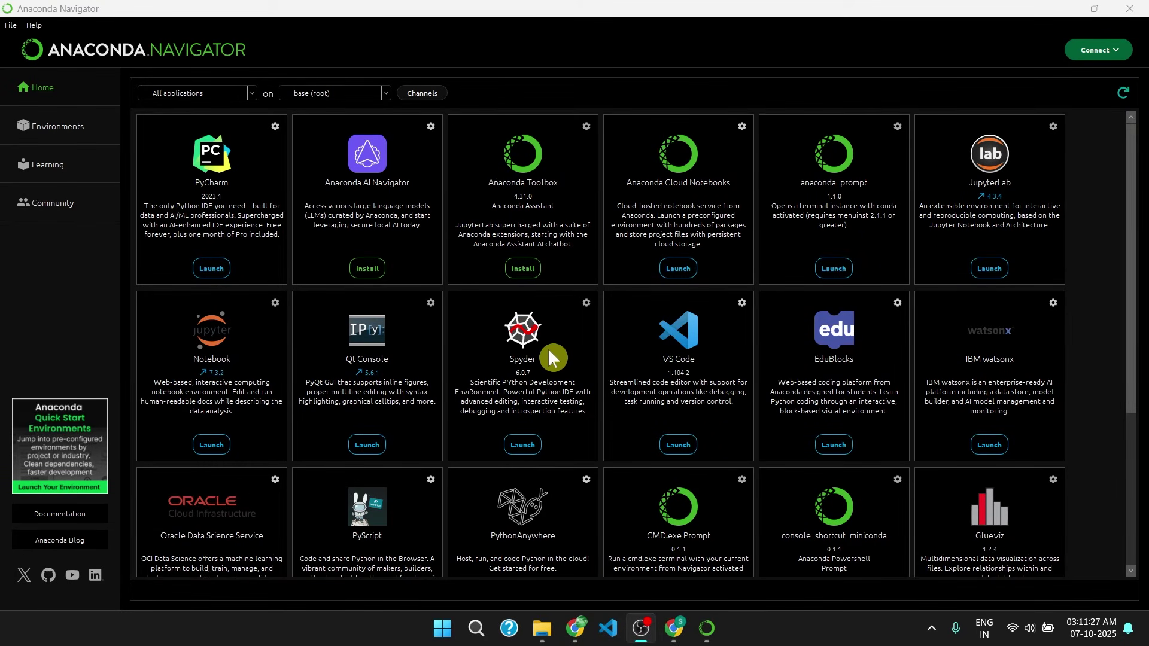
Look through the available Navigator applications and launch JupyterLab
scroll(602, 382, down, 5)
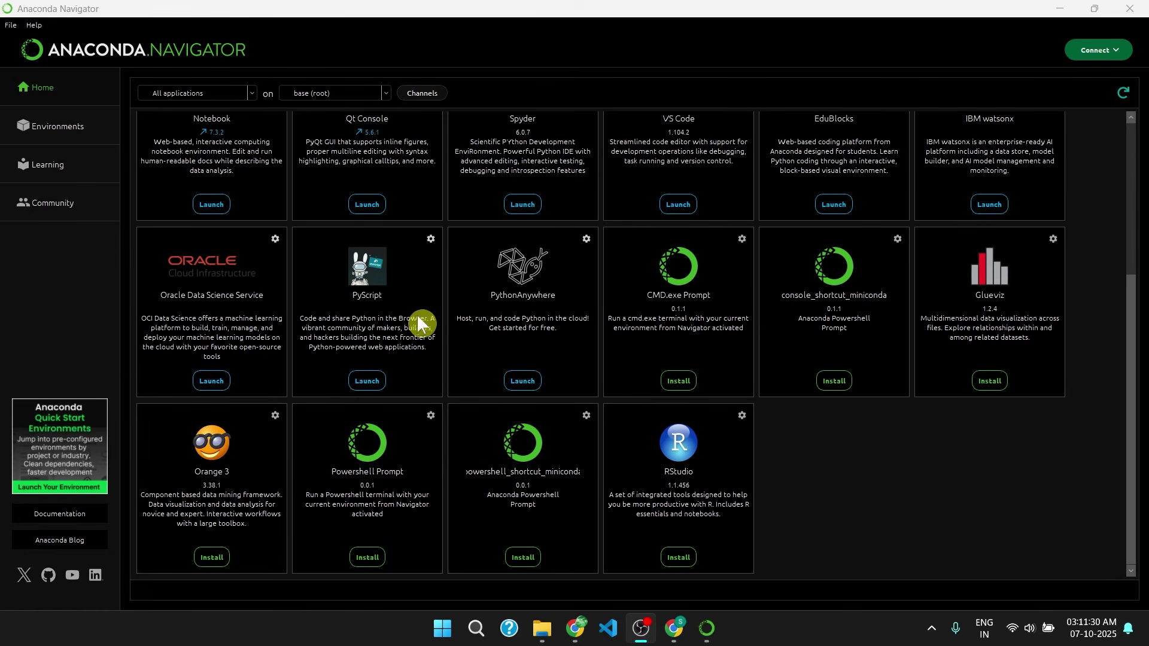
scroll(687, 387, up, 5)
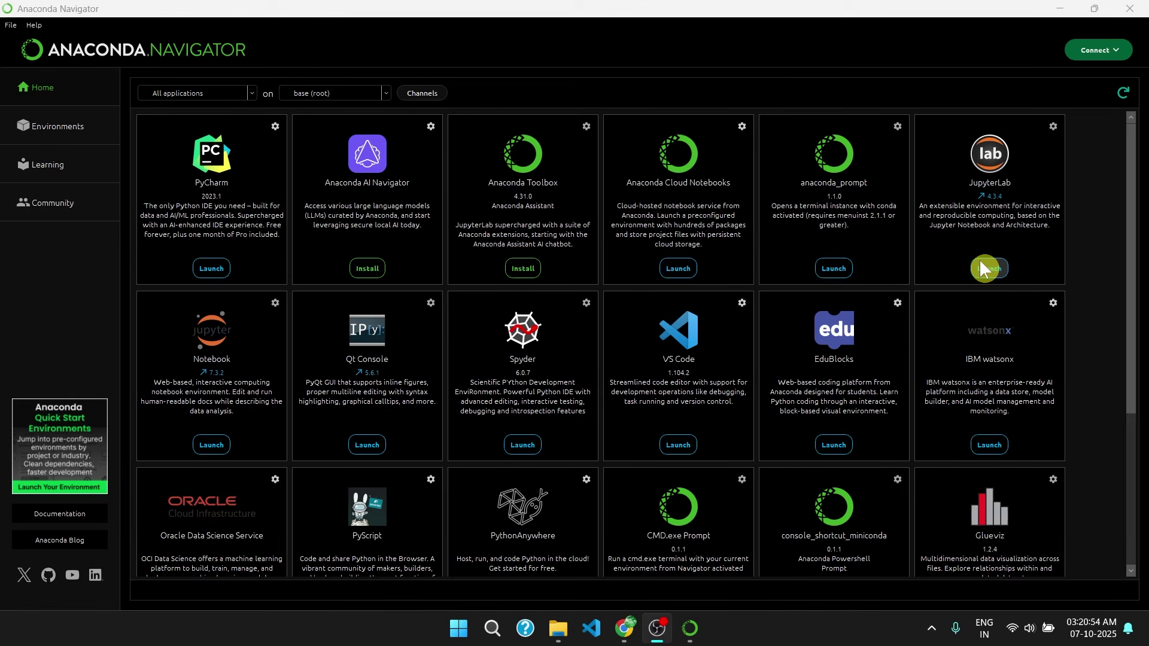
click(980, 263)
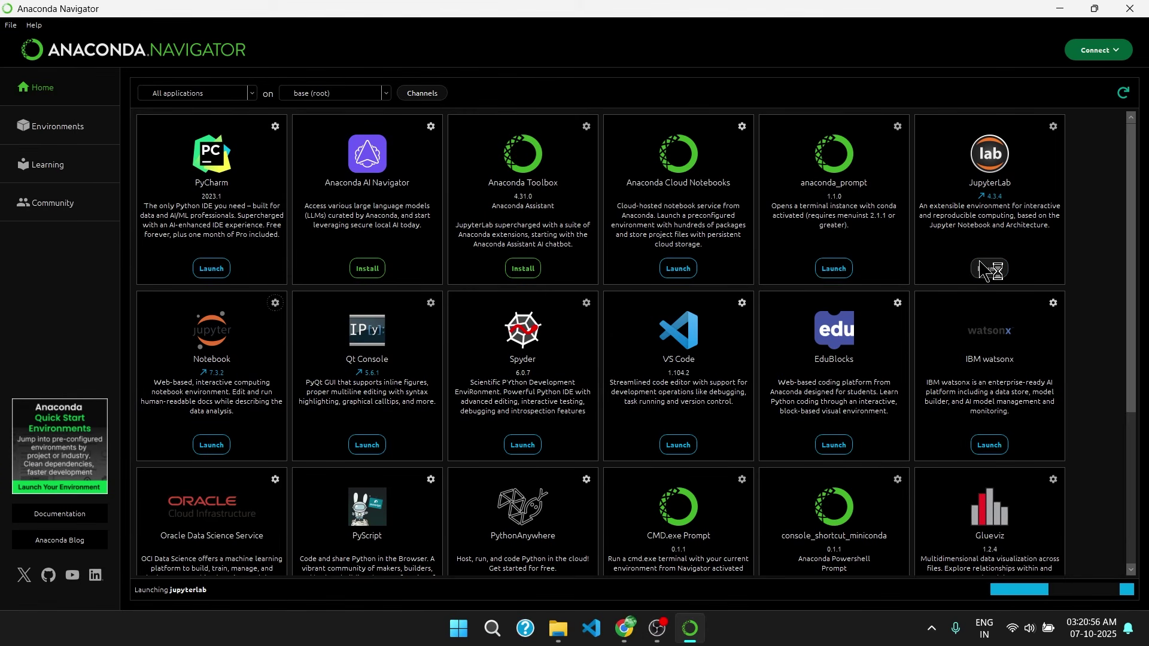
click(981, 268)
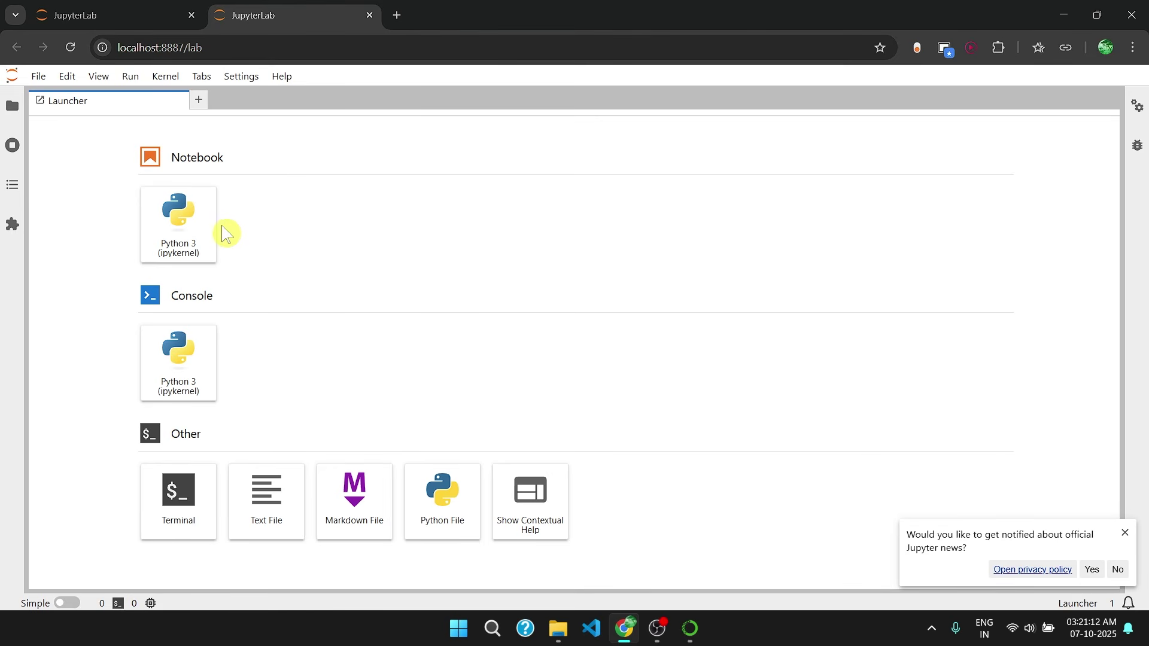
Create a Python 3 (ipykernel) notebook and run print("Hello") in its first cell
click(197, 232)
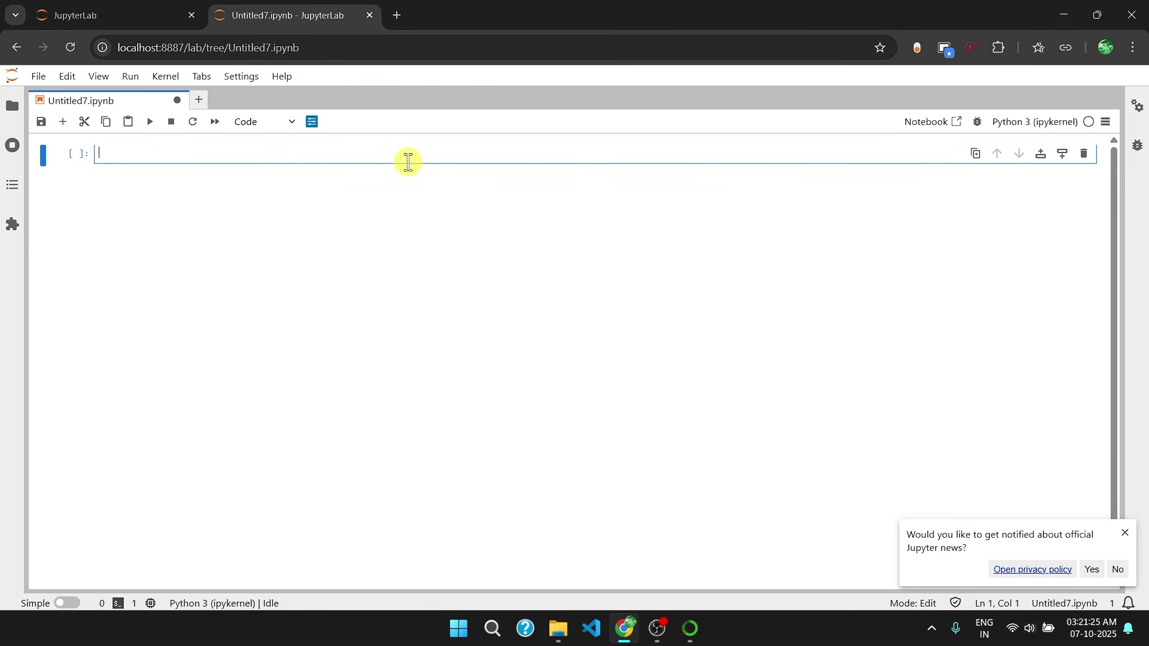
text(print("Hello)
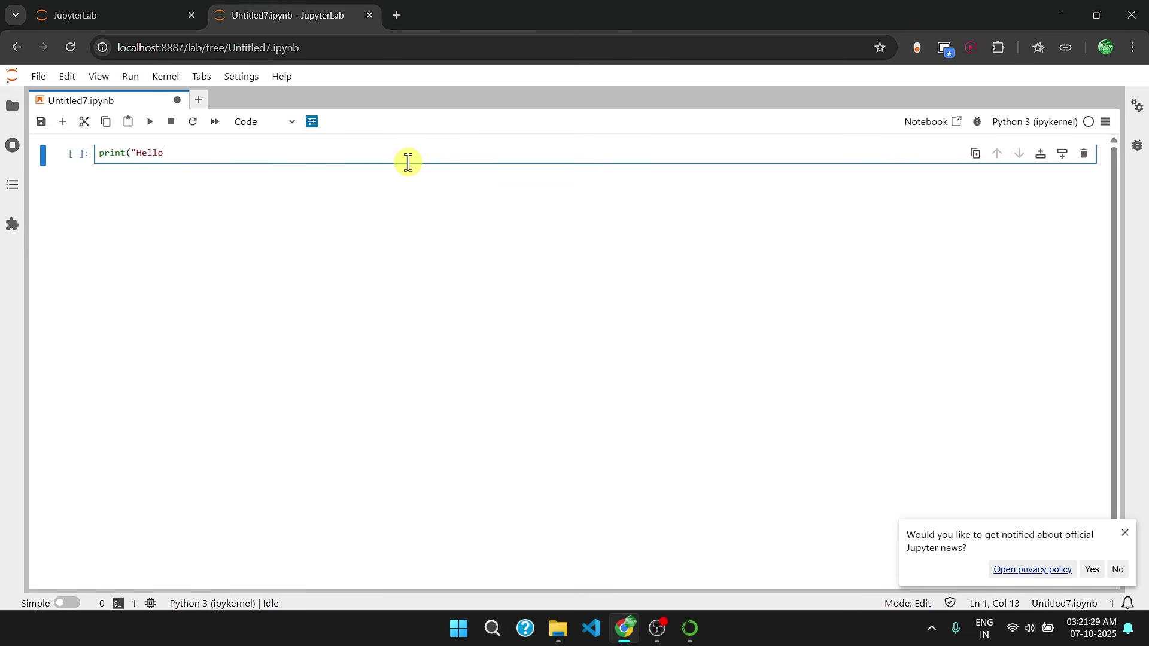
text("))
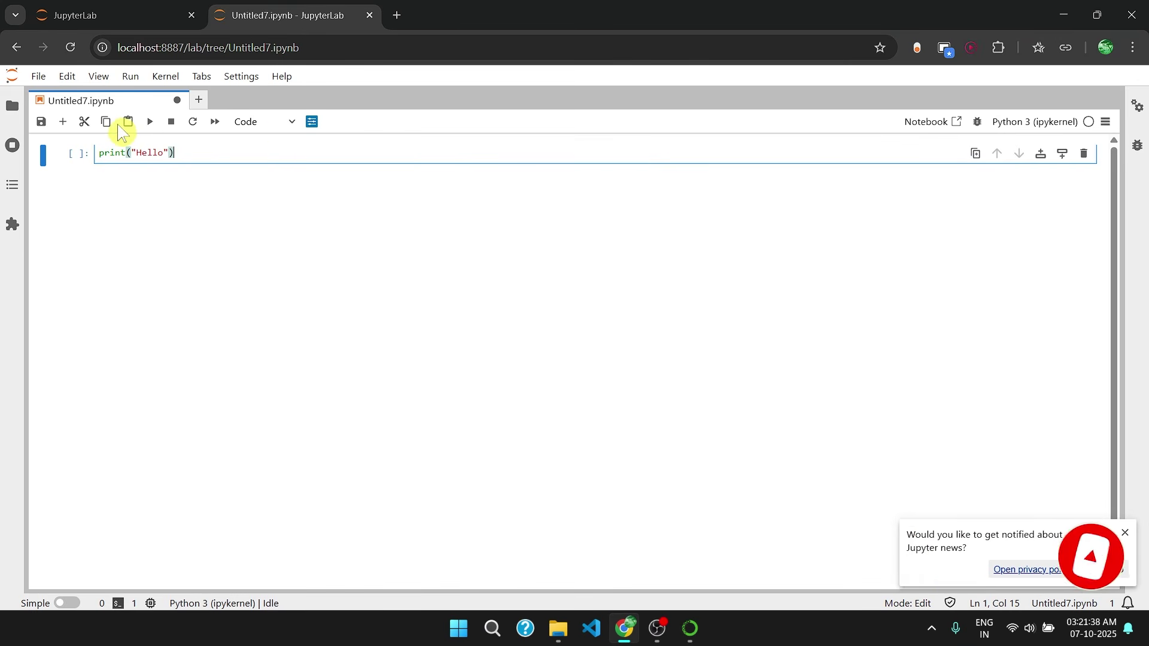
click(151, 126)
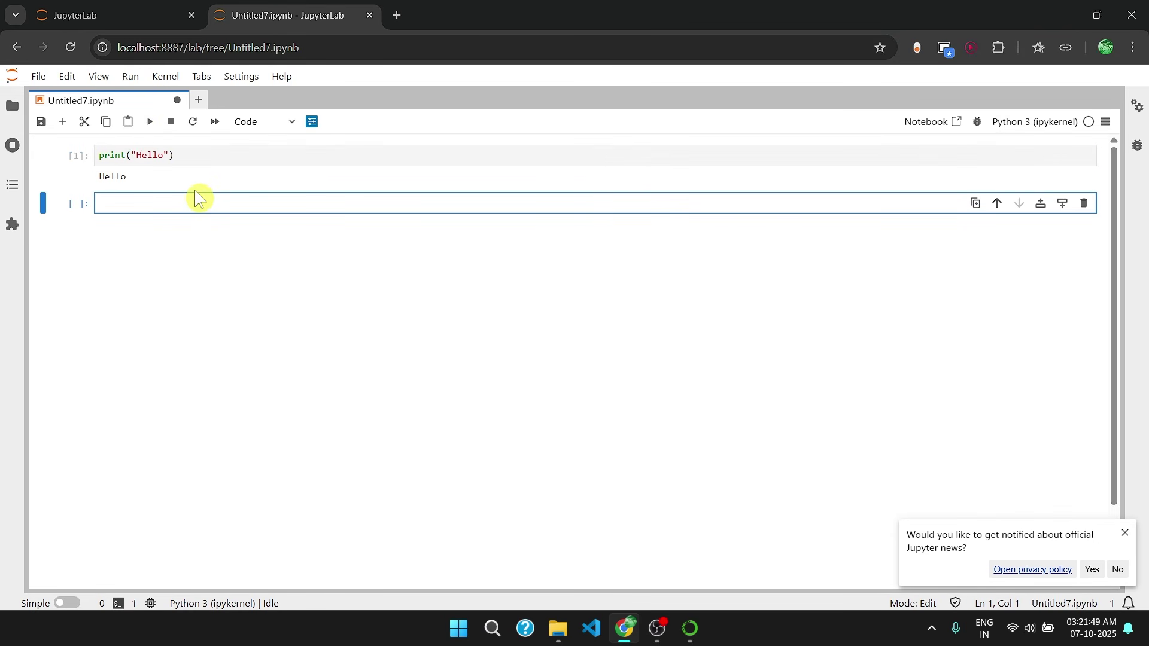
Open the print("Hello") cell for editing again
click(159, 180)
key(Return)
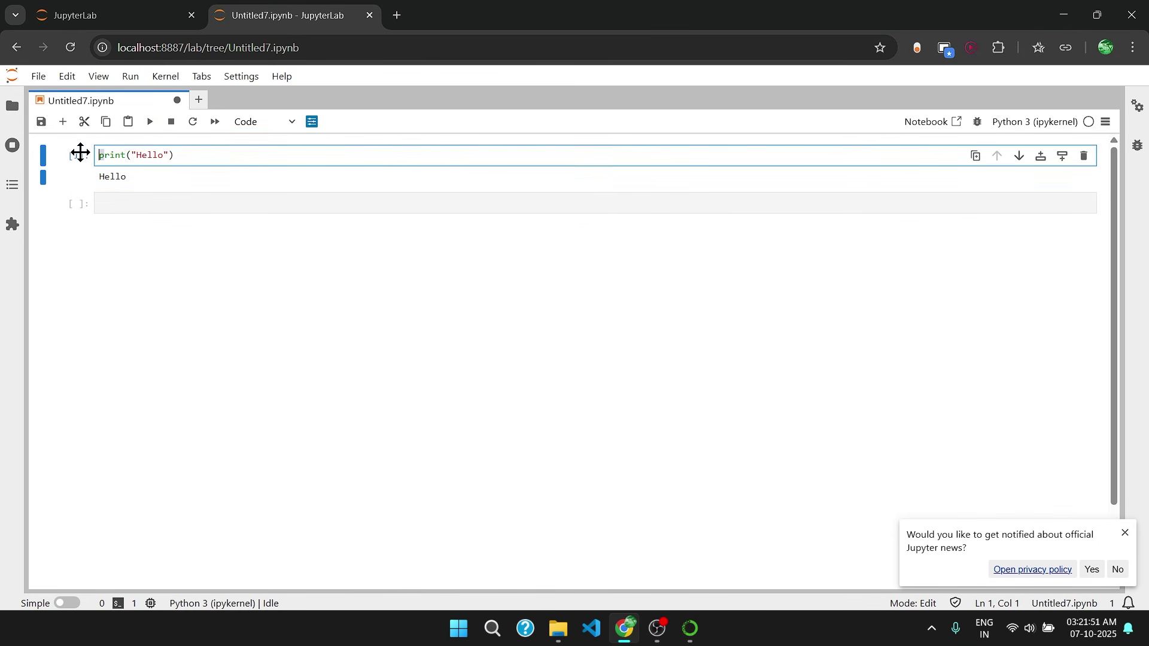